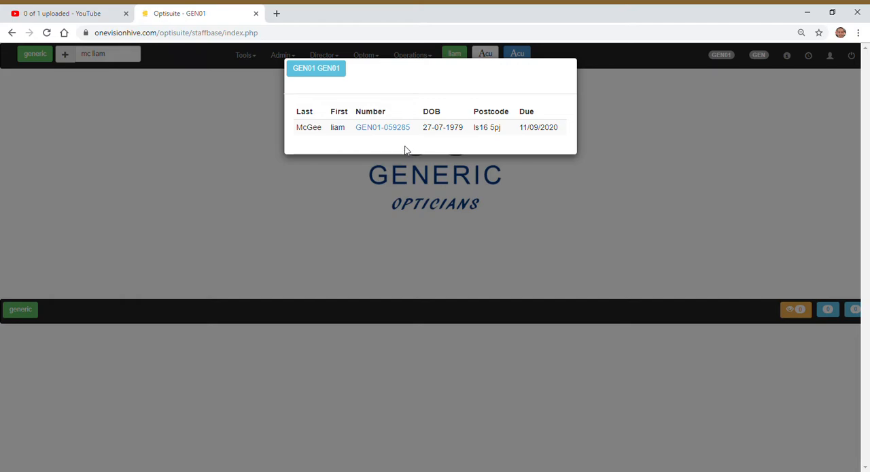
# - Open the found patient's file and create a blank contact lens record
pyautogui.click(403, 135)
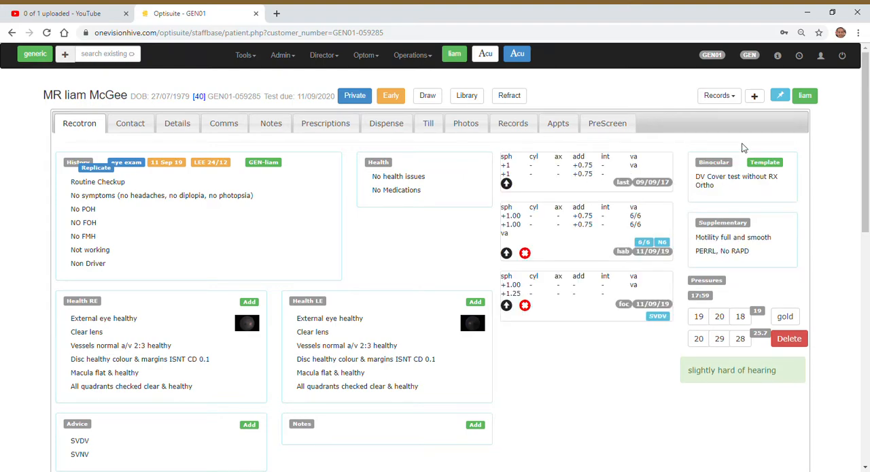
pyautogui.click(755, 100)
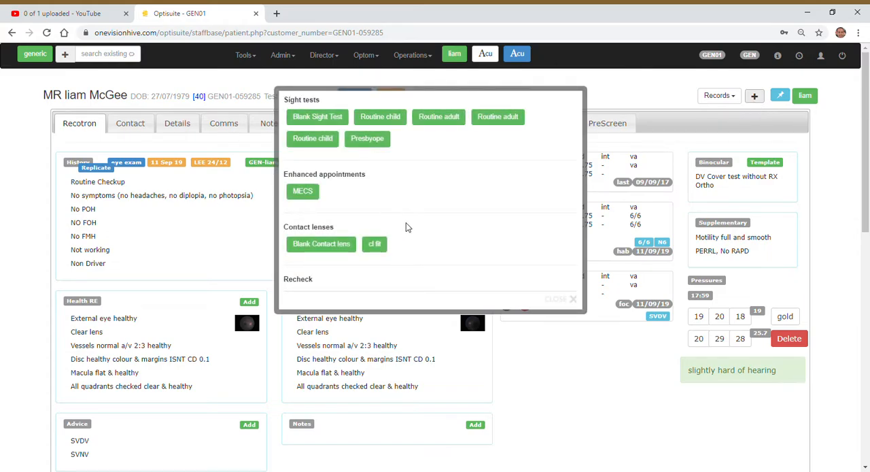
pyautogui.click(335, 246)
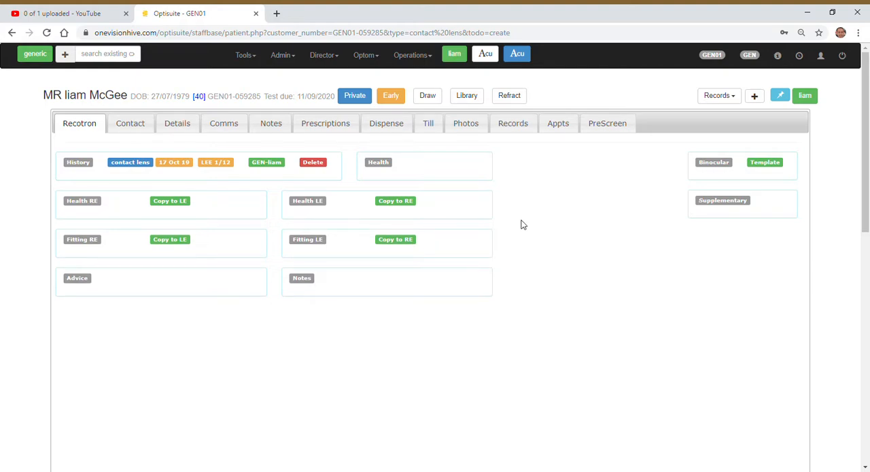
# - Record the history as wants to try daily disposables, first time wearer, wants lenses for occasional use, driver, and works in an office at VDU
pyautogui.click(80, 164)
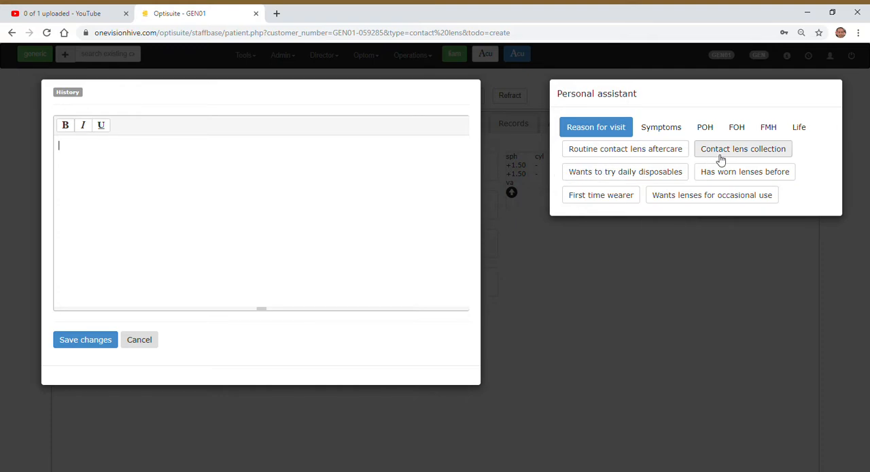
pyautogui.click(652, 175)
pyautogui.click(627, 201)
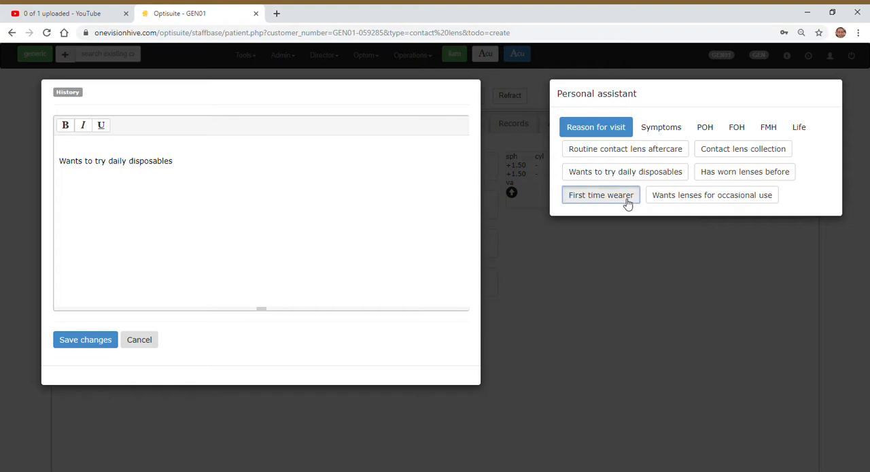
pyautogui.click(683, 199)
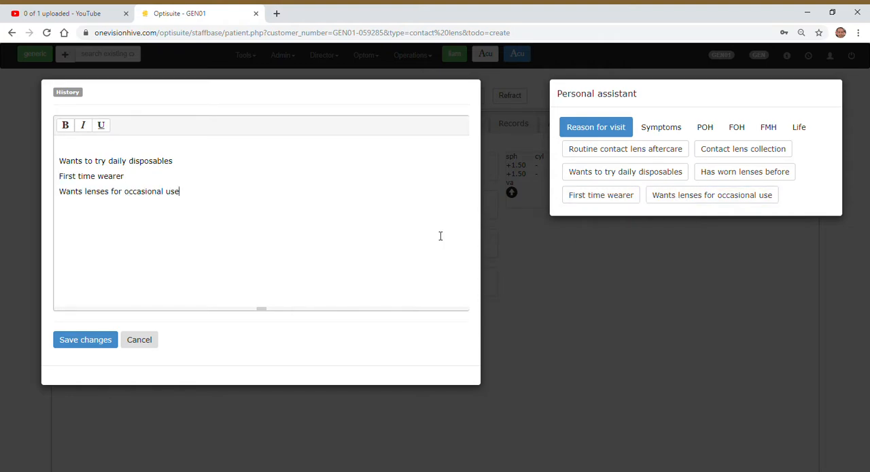
pyautogui.click(799, 128)
pyautogui.click(582, 151)
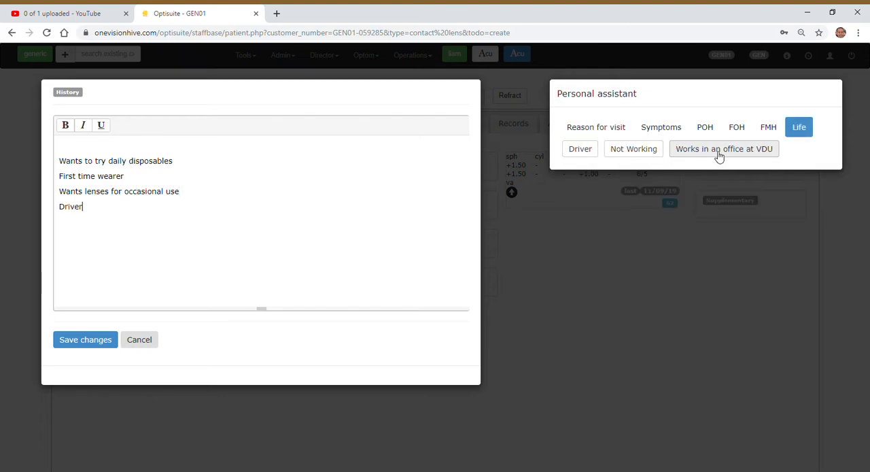
pyautogui.click(720, 151)
pyautogui.click(95, 340)
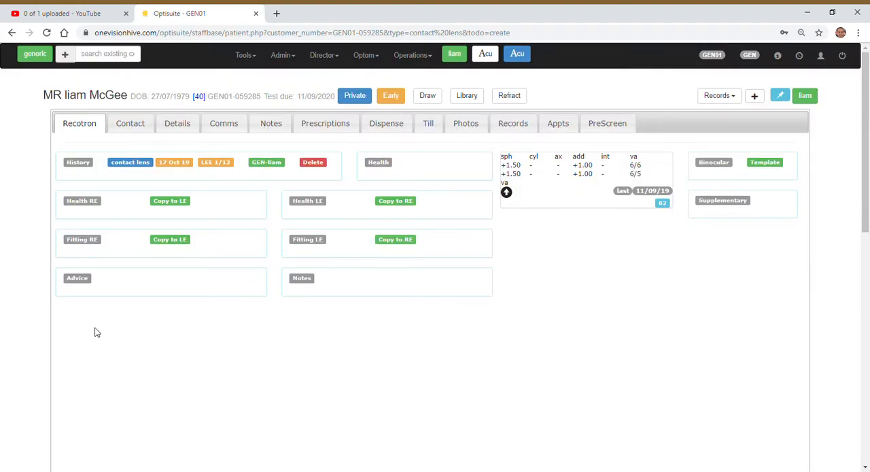
# - Record "No health issues" and "No Medications" in the general health section and save it
pyautogui.click(387, 164)
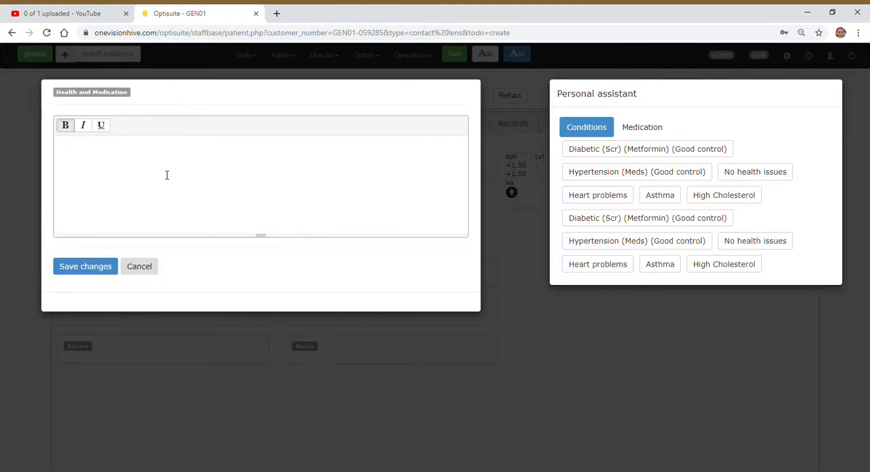
pyautogui.click(738, 171)
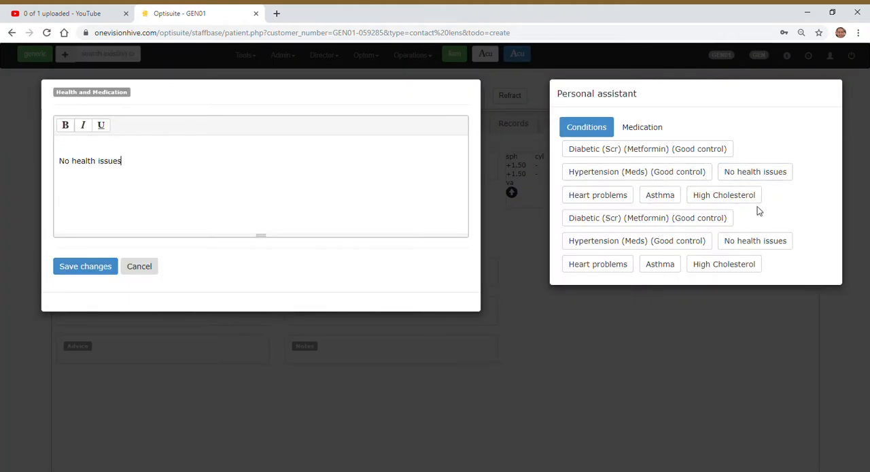
pyautogui.click(647, 131)
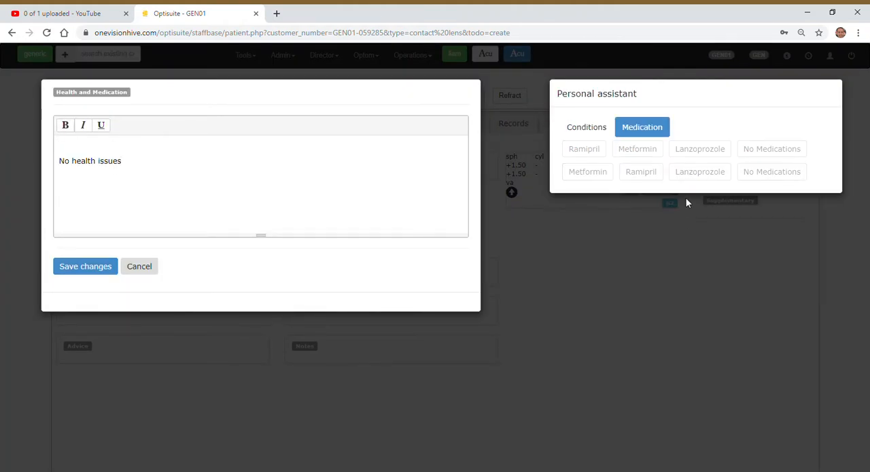
pyautogui.click(772, 174)
pyautogui.click(84, 267)
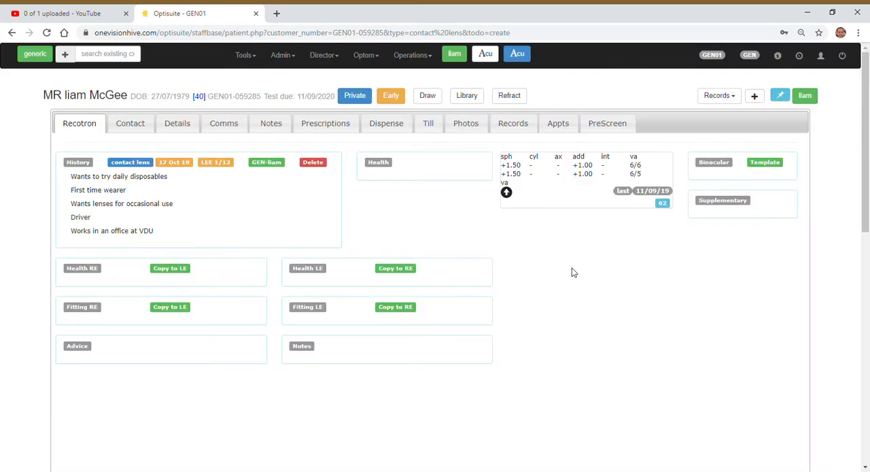
# - Record right-eye health as lids & lashes clear & healthy, bulbar conjunctiva, cornea clear & healthy, poor tear quality TBUT <1 Second, and copy it to the left eye
pyautogui.click(96, 269)
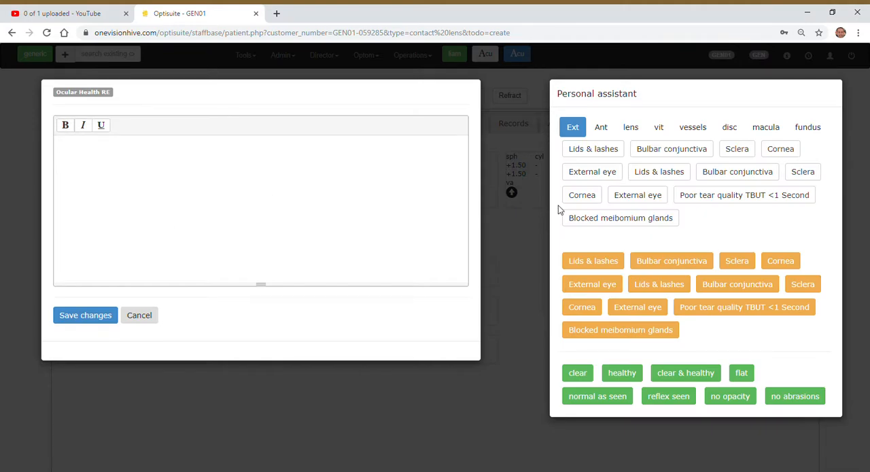
pyautogui.click(605, 151)
pyautogui.click(689, 372)
pyautogui.click(671, 148)
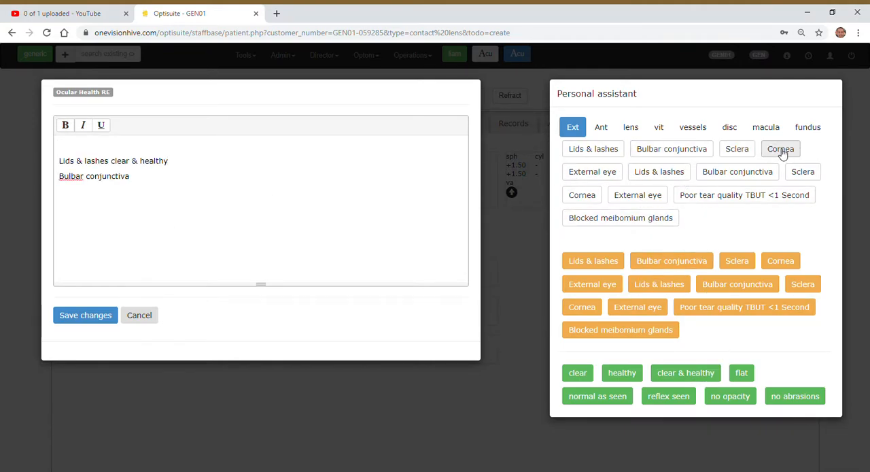
pyautogui.click(780, 148)
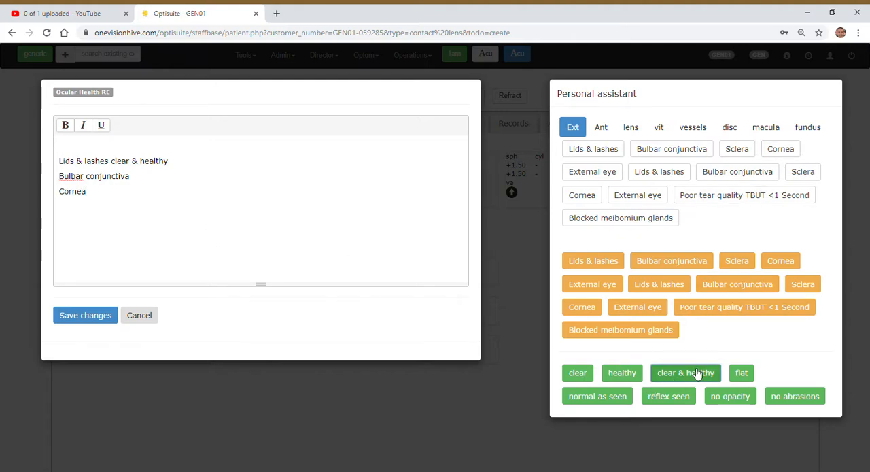
pyautogui.click(656, 373)
pyautogui.click(713, 197)
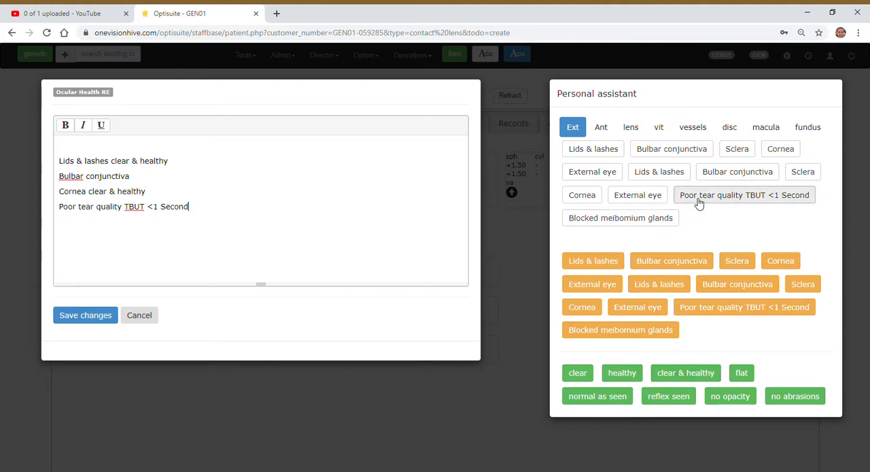
pyautogui.click(82, 318)
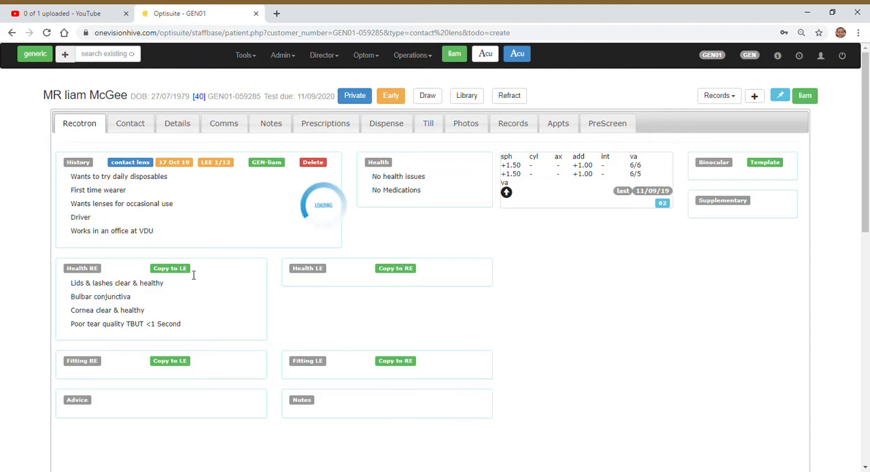
pyautogui.click(395, 268)
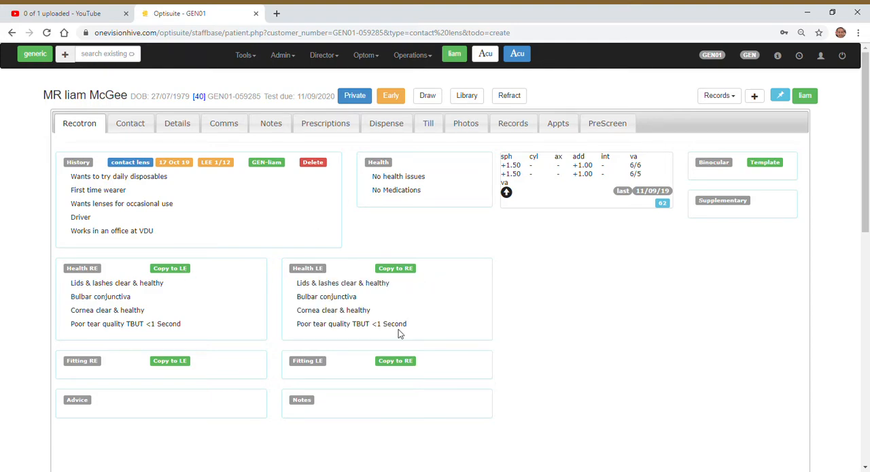
# - Leave the right-eye fitting notes empty and save "Teach and trial" as the patient advice
pyautogui.click(96, 364)
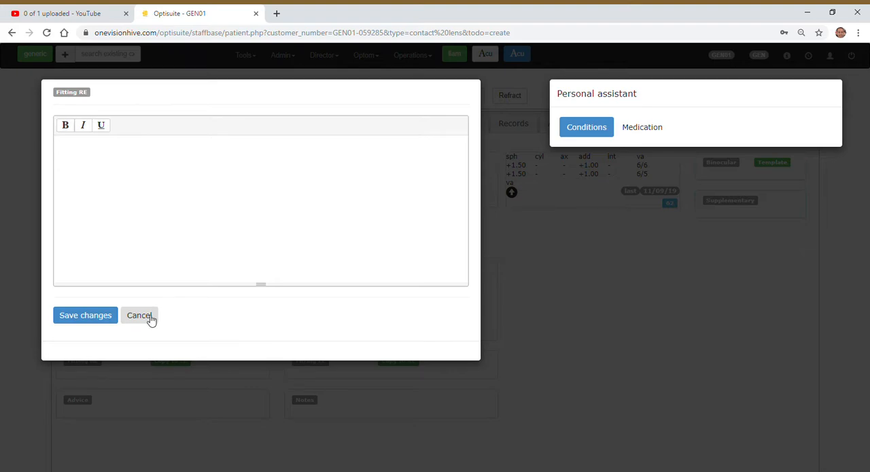
pyautogui.click(139, 315)
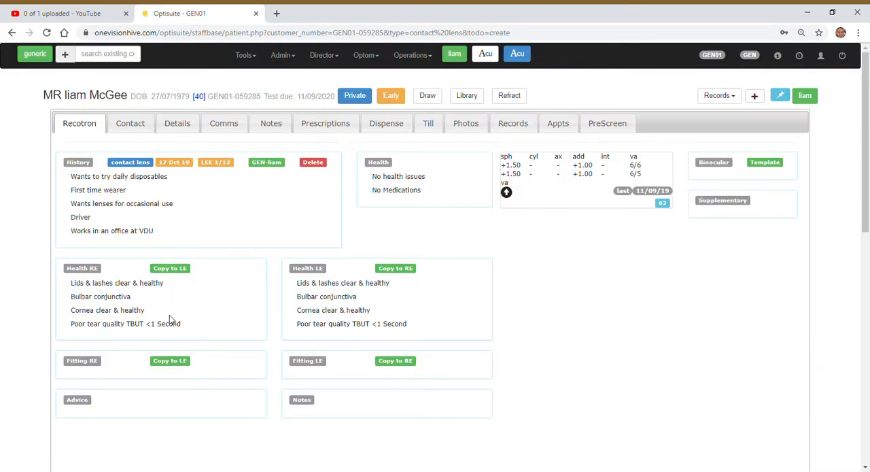
pyautogui.click(88, 405)
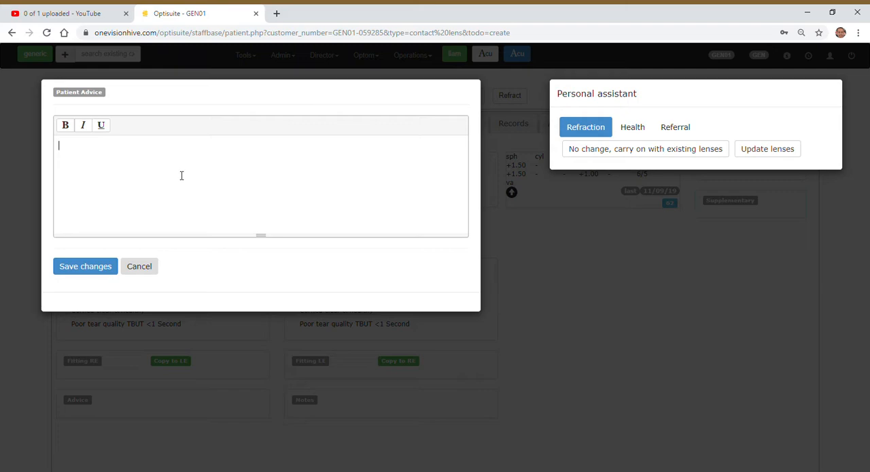
pyautogui.write('Teach and trial')
pyautogui.click(85, 265)
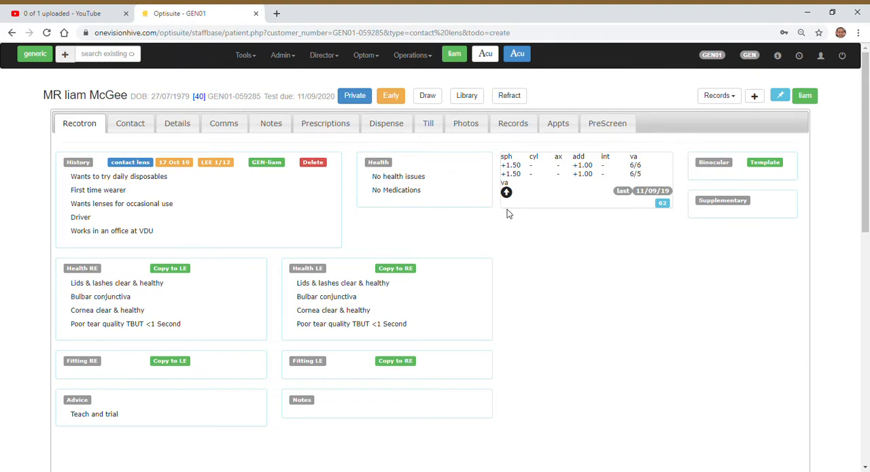
# - Open the contact lens refraction form and fill it with the last prescription dated 11/09/19
pyautogui.click(338, 131)
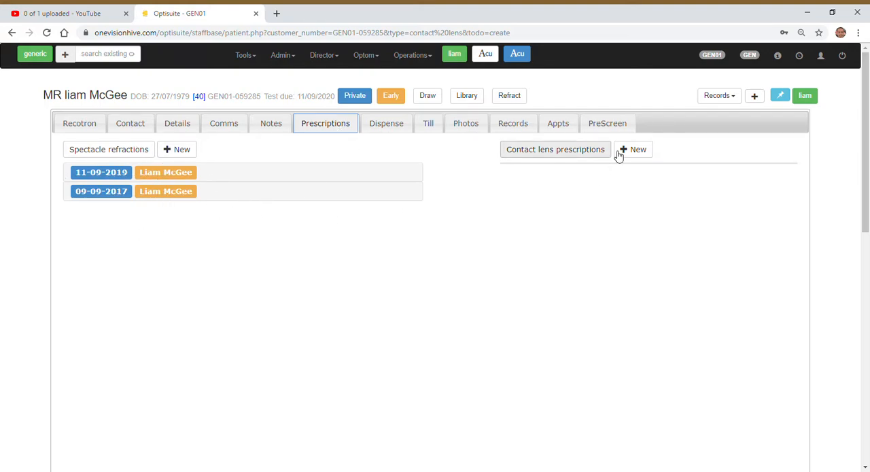
pyautogui.click(83, 127)
pyautogui.click(511, 97)
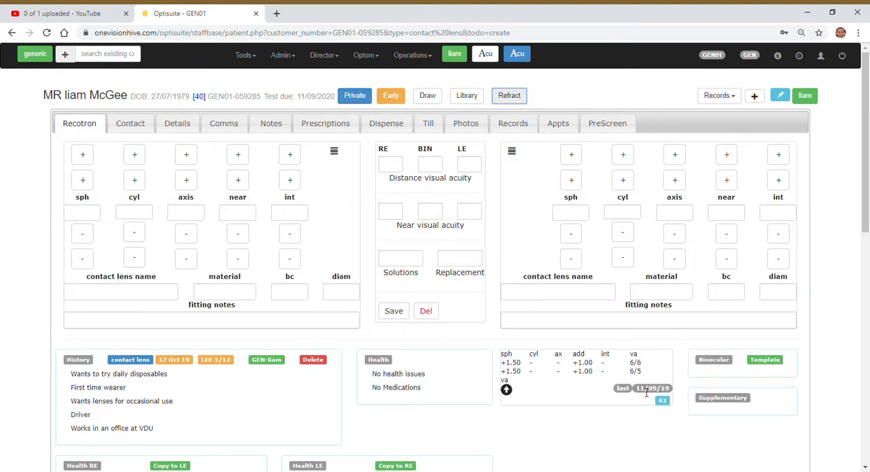
pyautogui.click(507, 391)
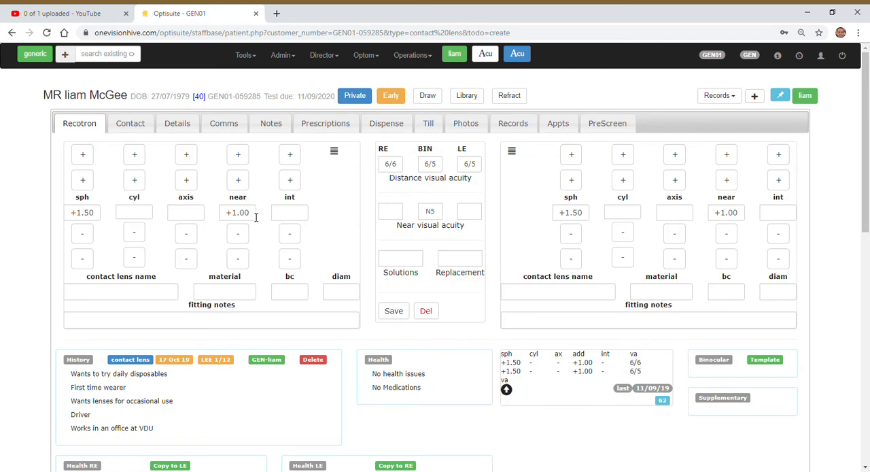
# - Clear the near addition for both eyes in the contact lens refraction
pyautogui.doubleClick(220, 213)
pyautogui.press('BackSpace')
pyautogui.doubleClick(741, 212)
pyautogui.press('BackSpace')
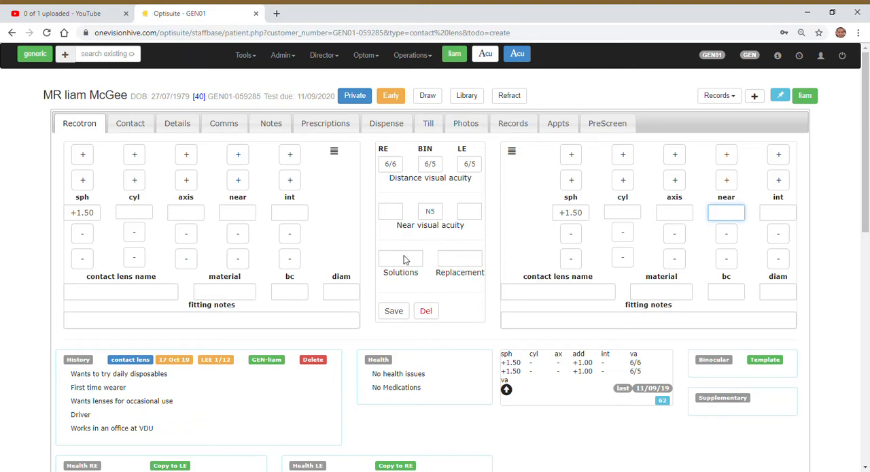
# - Enter the right-eye contact lens as proclear with base curve 8.4 and diameter 14.2
pyautogui.click(146, 297)
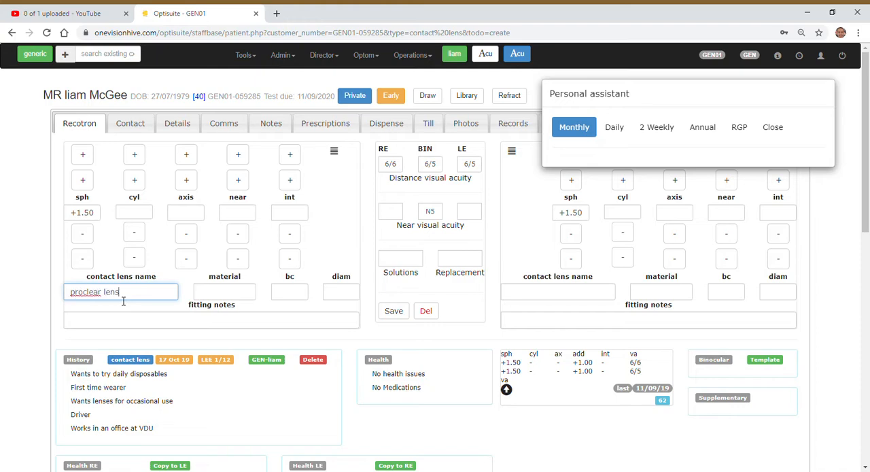
pyautogui.press('Tab')
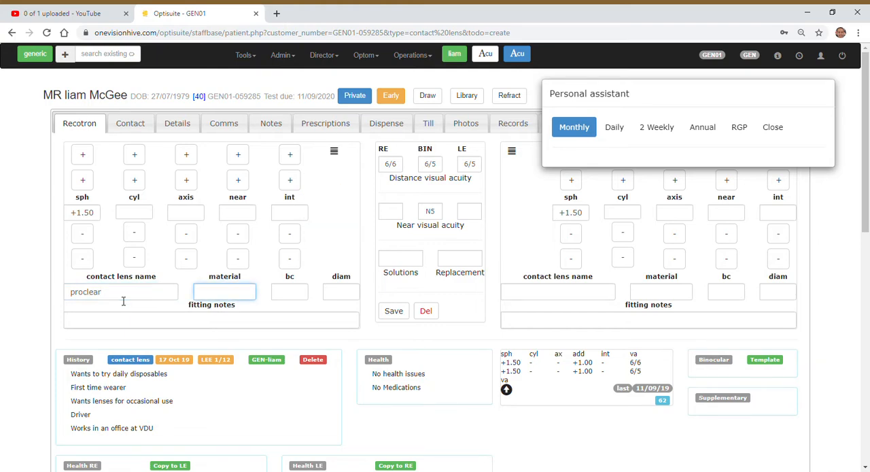
pyautogui.press('Tab')
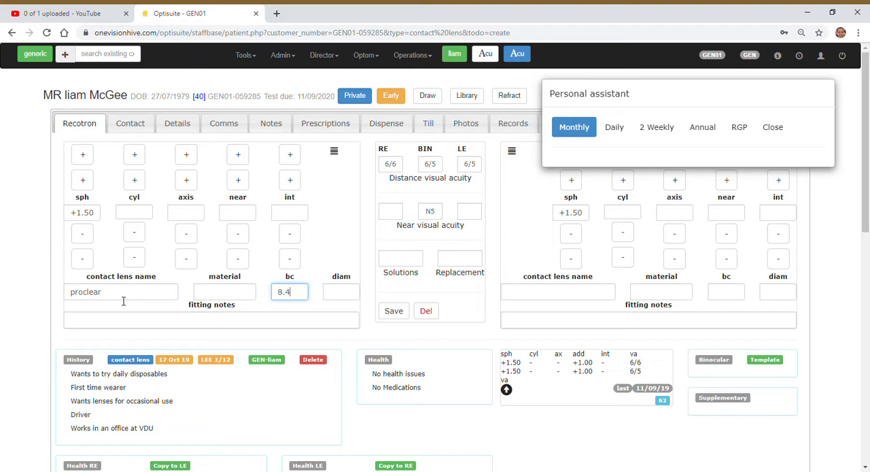
pyautogui.press('Tab')
pyautogui.write('1')
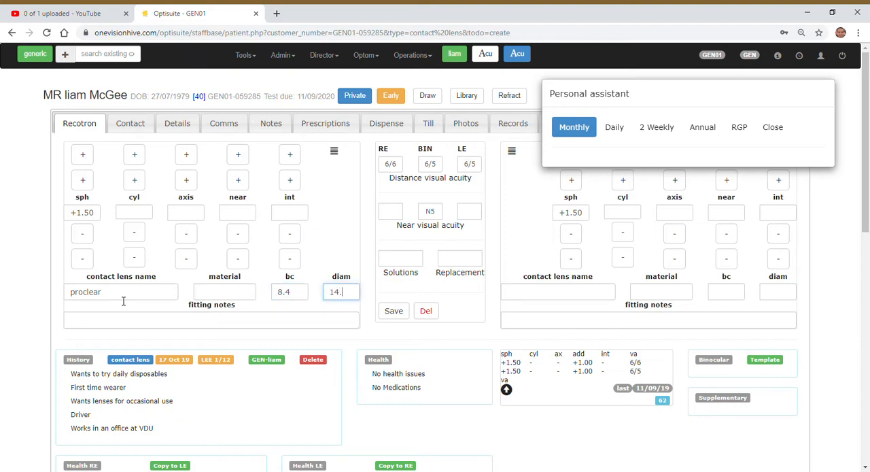
# - Enter the left-eye contact lens as proclear with base curve 8.4 and diameter 14.2
pyautogui.press('Tab')
pyautogui.write('pr')
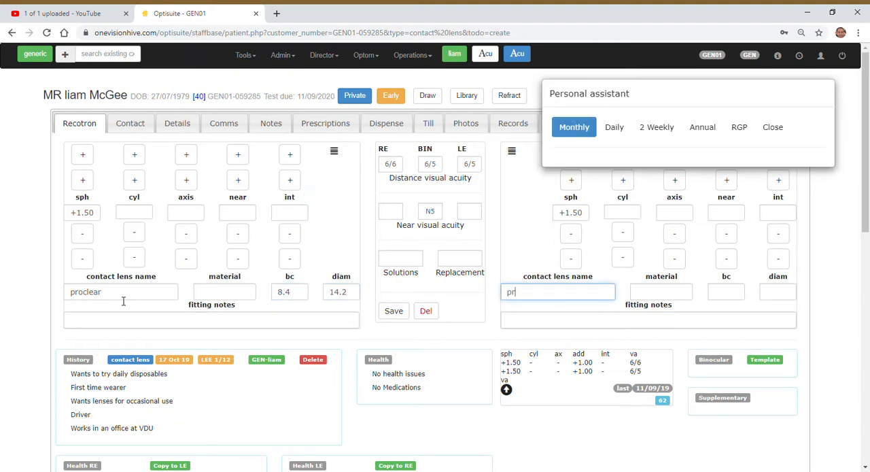
pyautogui.write('oclear')
pyautogui.press('Tab')
pyautogui.press('Tab')
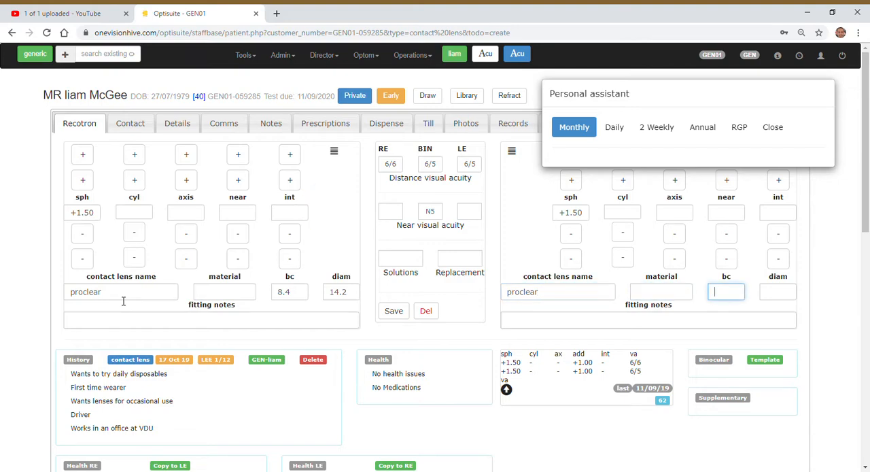
pyautogui.write('8.4')
pyautogui.press('Tab')
pyautogui.write('14.2')
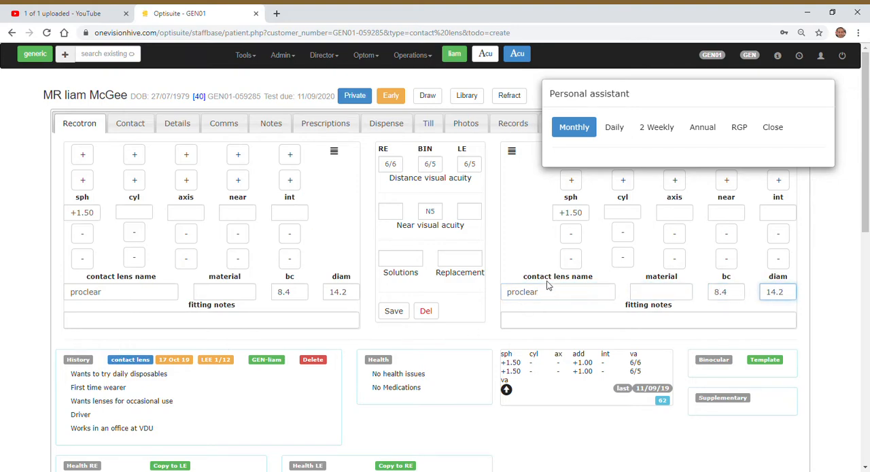
# - Enter mps as the contact lens solution and monthy as the replacement
pyautogui.click(417, 264)
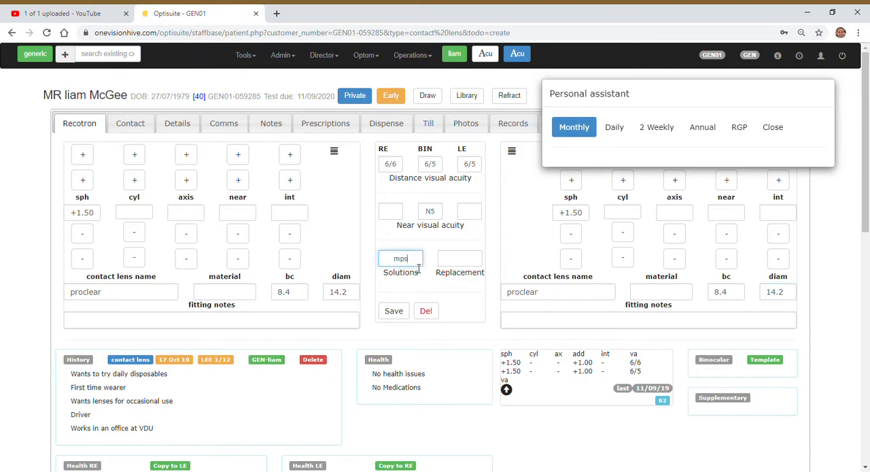
pyautogui.click(450, 262)
pyautogui.write('m')
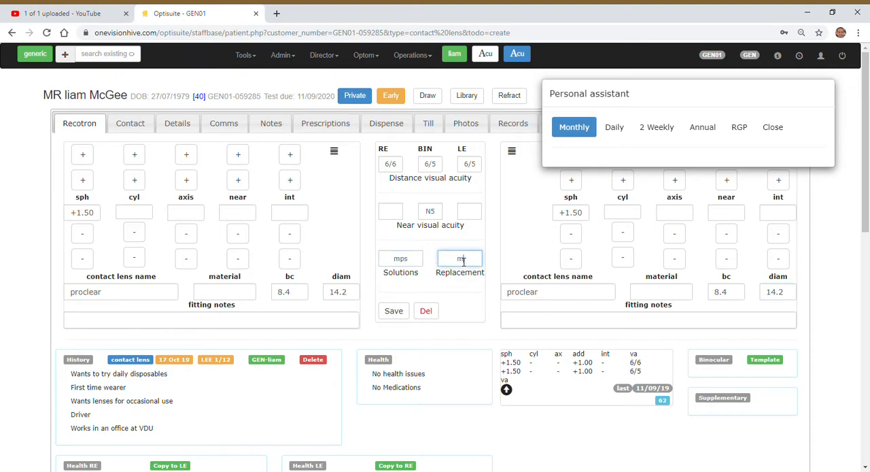
pyautogui.write('onthy')
# - Write the right-eye fitting notes as "good coverage, movement 0.5"
pyautogui.click(246, 322)
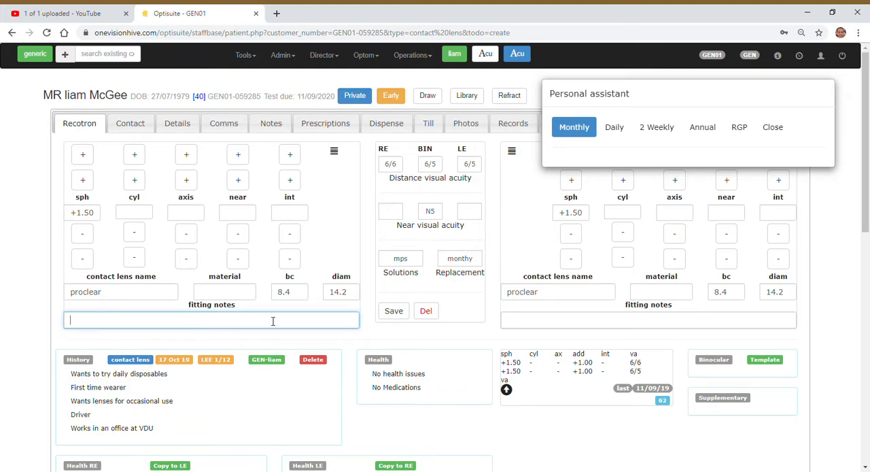
pyautogui.write('good coverage ')
pyautogui.write(' movement 0.5')
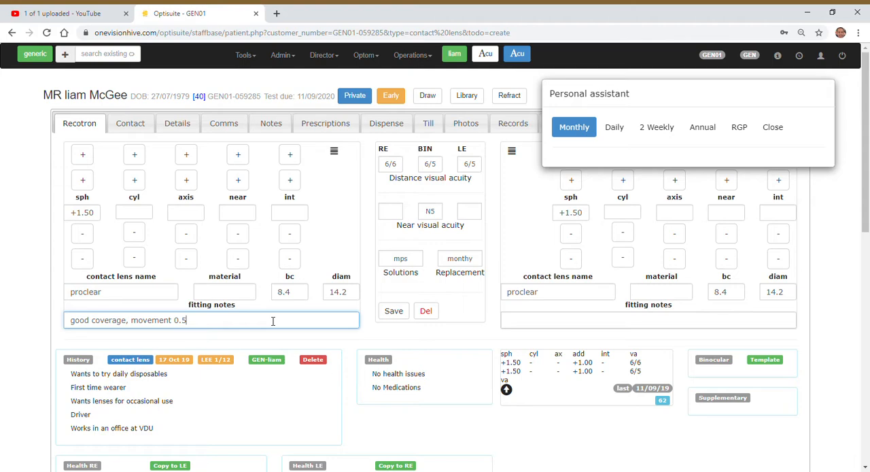
# - Copy the right-eye fitting notes into the left-eye fitting notes
pyautogui.hotkey('ctrl', 'a')
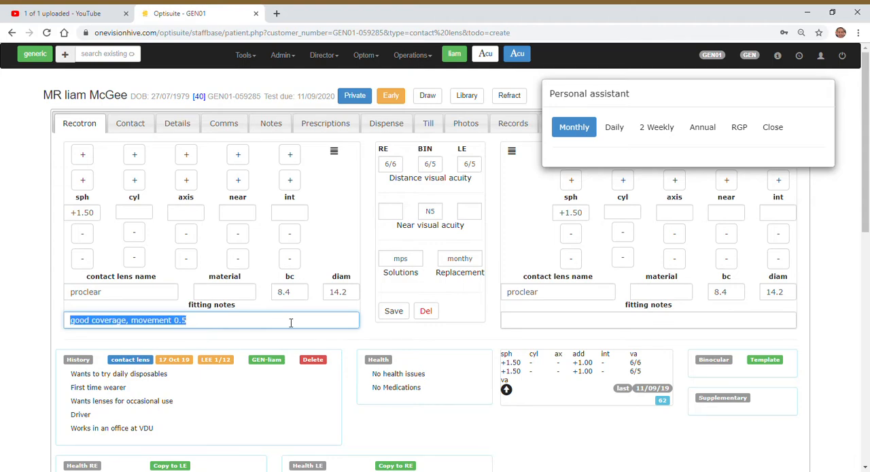
pyautogui.click(582, 331)
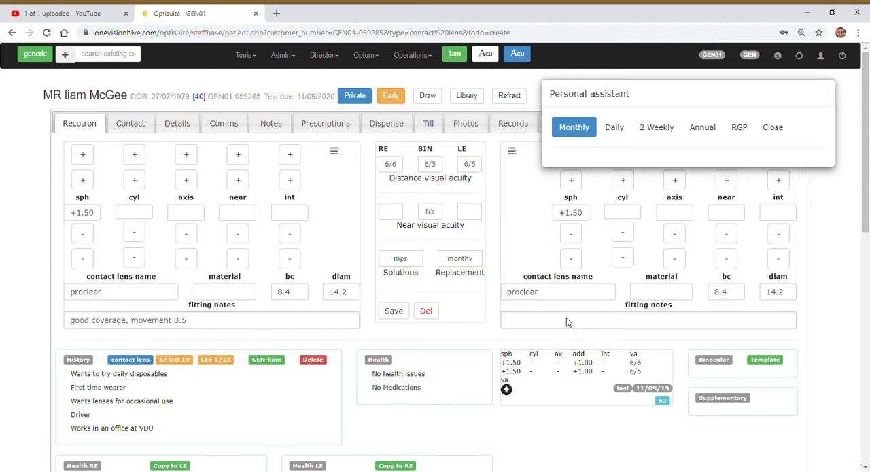
pyautogui.click(264, 321)
pyautogui.press('Tab')
pyautogui.hotkey('ctrl', 'v')
# - Save the contact lens result as a cl fit with a 1 week expiry and dismiss the personal assistant
pyautogui.click(390, 313)
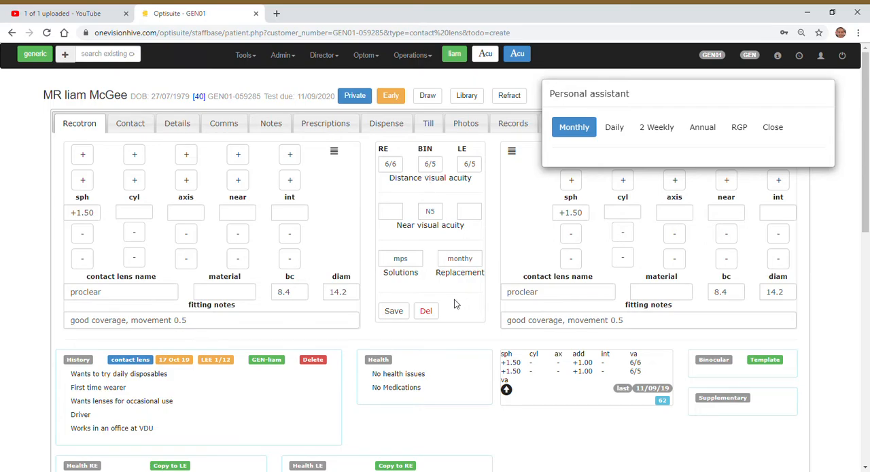
pyautogui.scroll(-1, 456, 302)
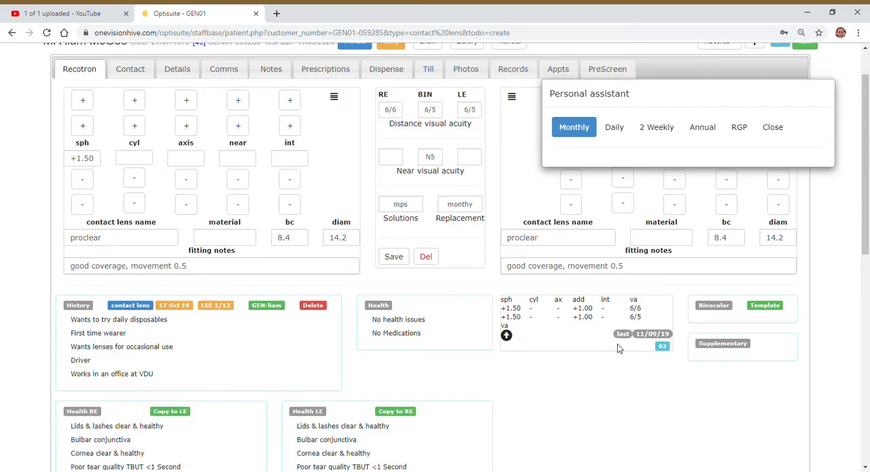
pyautogui.click(397, 256)
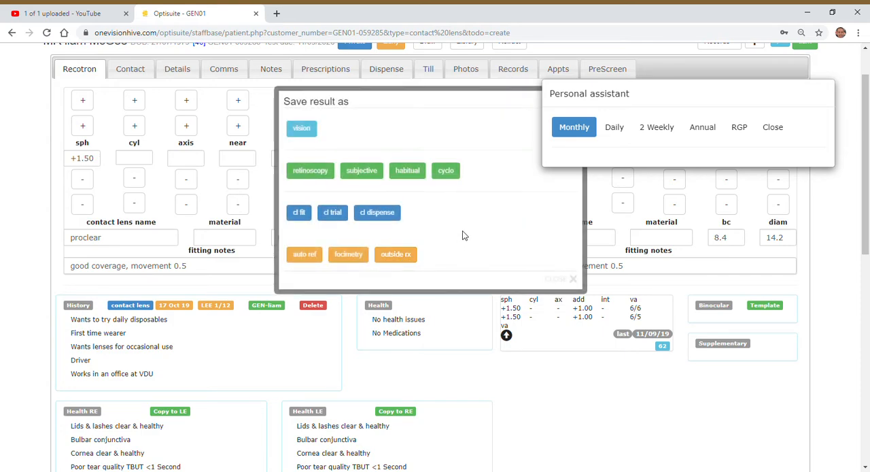
pyautogui.click(299, 213)
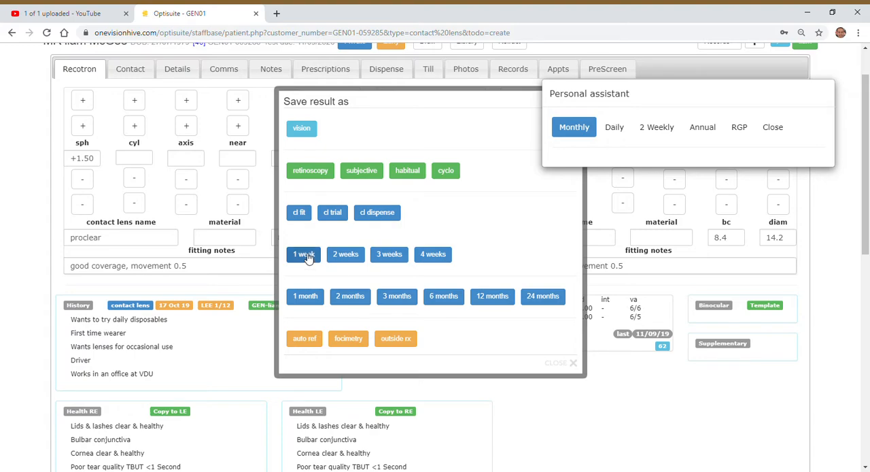
pyautogui.click(305, 255)
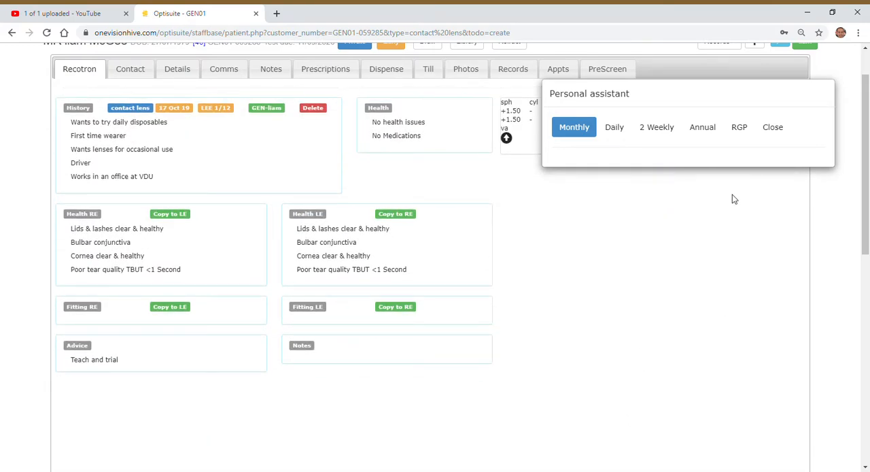
pyautogui.click(773, 128)
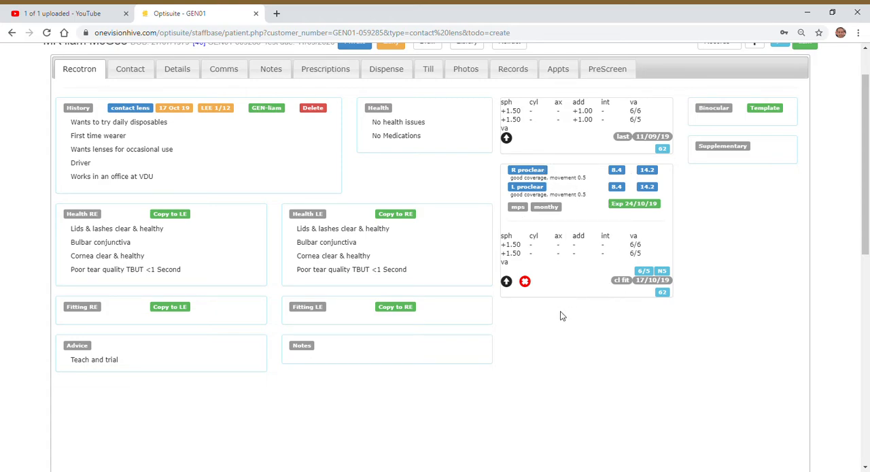
# - Load the saved cl fit back into the refraction form and set the base curve to 8.7 for both eyes
pyautogui.click(506, 281)
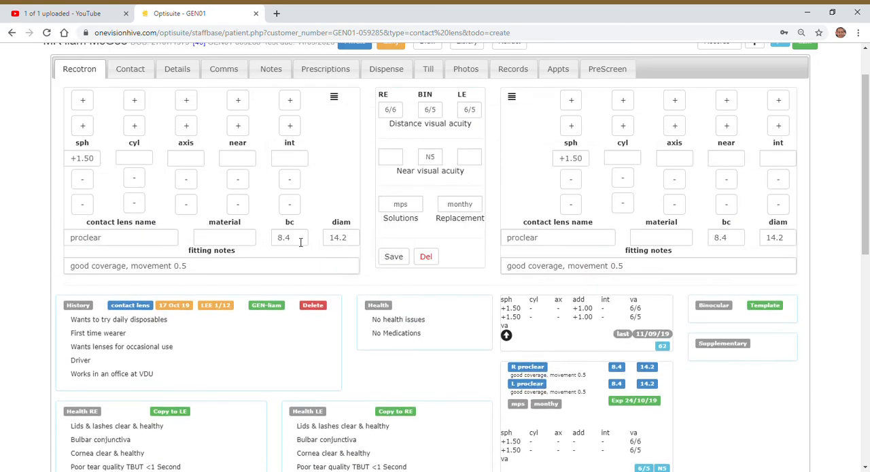
pyautogui.click(305, 239)
pyautogui.write('7')
pyautogui.press('Tab')
pyautogui.press('Tab')
pyautogui.press('Tab')
pyautogui.press('Tab')
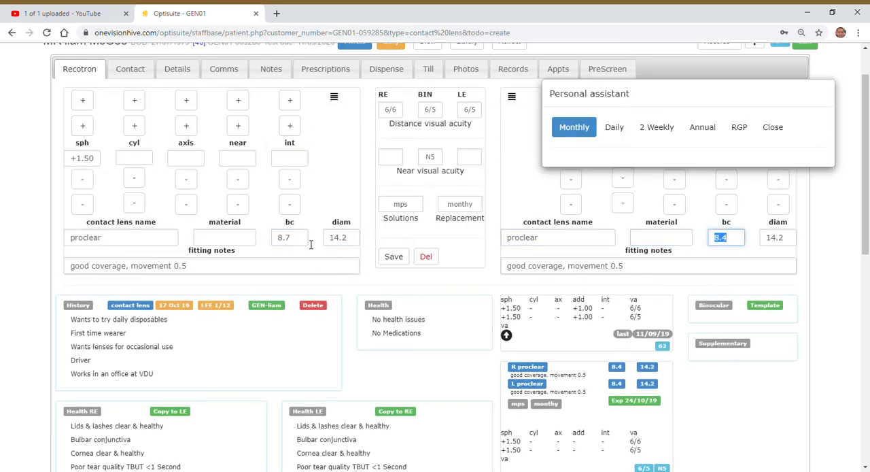
pyautogui.write('7')
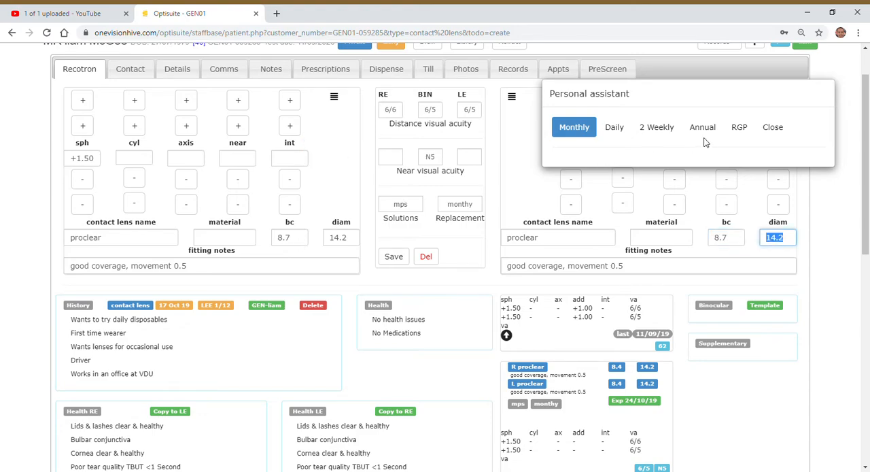
pyautogui.click(771, 128)
# - Change the fitting notes of both eyes to "good coverage, movement 1mm"
pyautogui.click(212, 270)
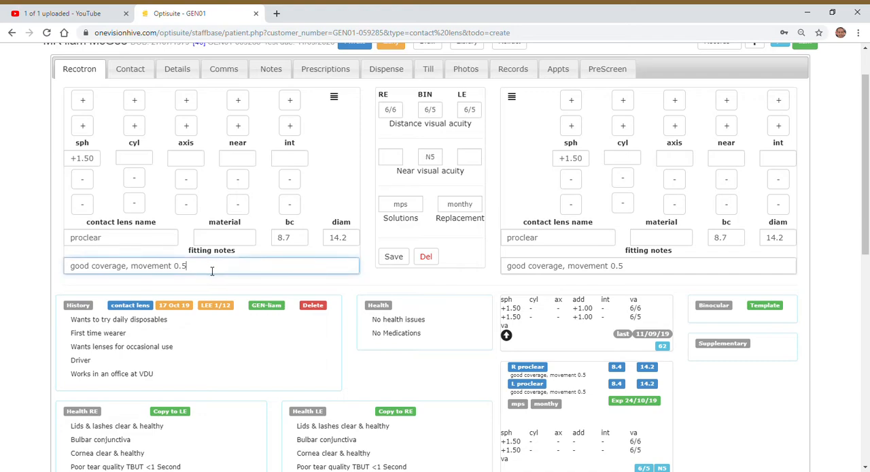
pyautogui.write('1mm')
pyautogui.press('Tab')
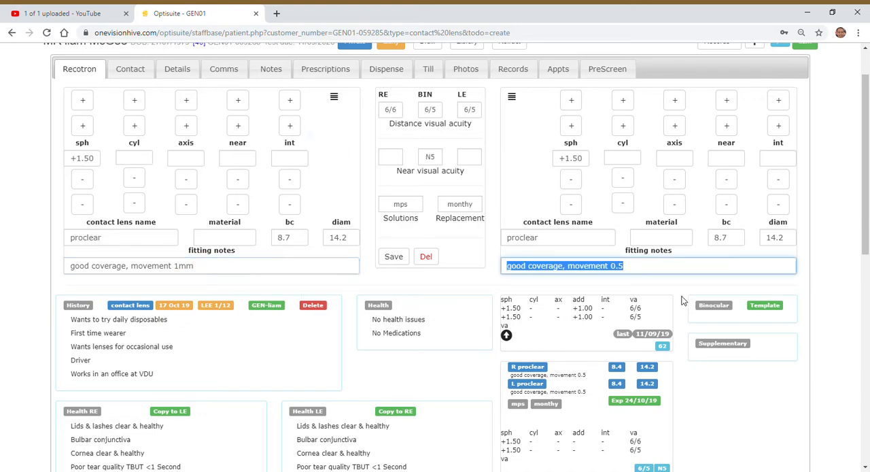
pyautogui.press('End')
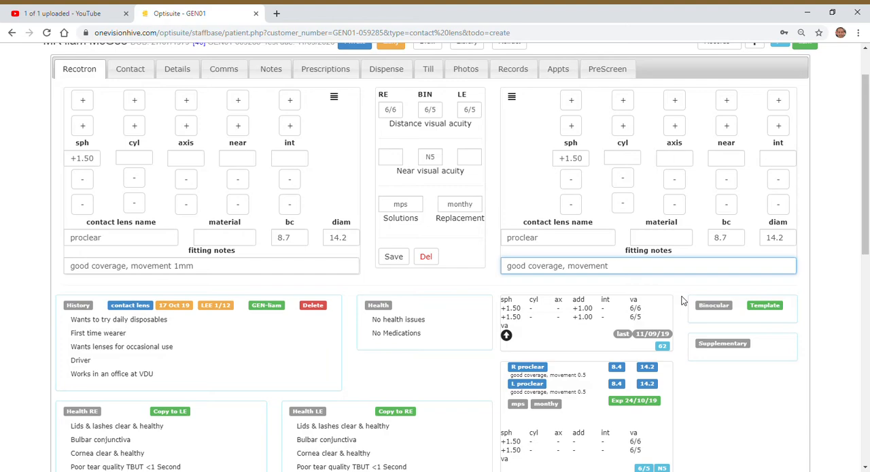
pyautogui.press('Tab')
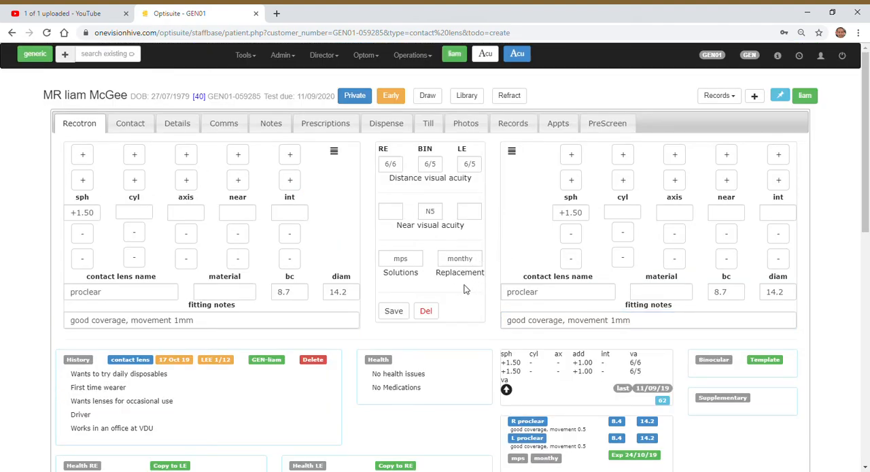
# - Save the revised contact lens result as a cl trial with a 3 weeks expiry and check the saved entry
pyautogui.click(402, 313)
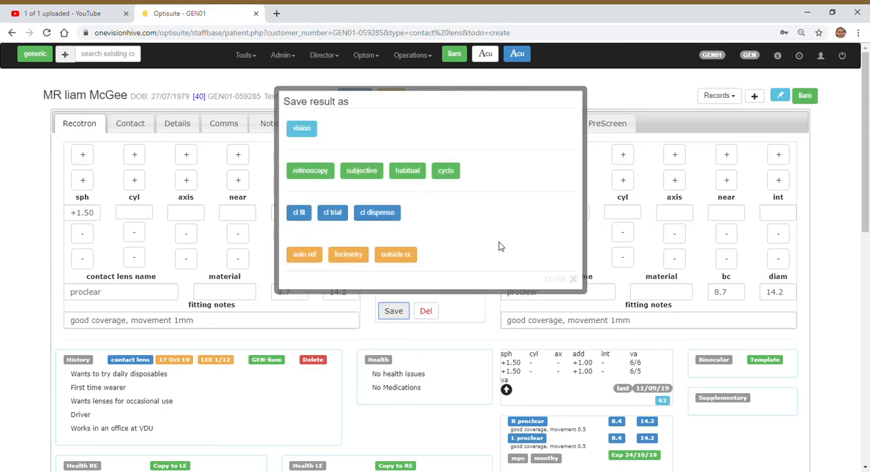
pyautogui.click(338, 217)
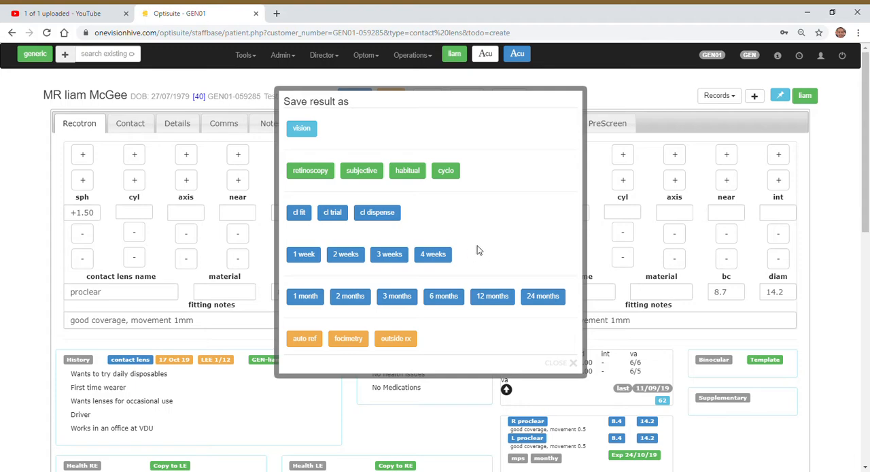
pyautogui.click(391, 254)
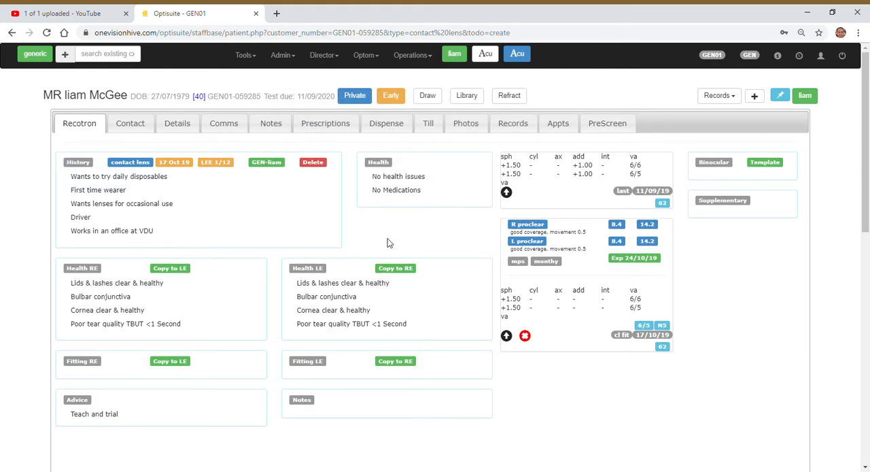
pyautogui.scroll(-2, 689, 355)
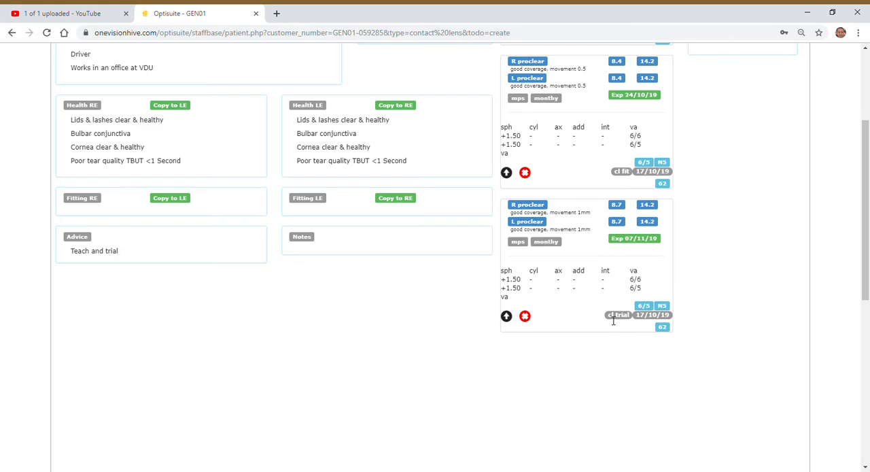
pyautogui.moveTo(613, 321); pyautogui.dragTo(632, 321)
pyautogui.scroll(3, 634, 344)
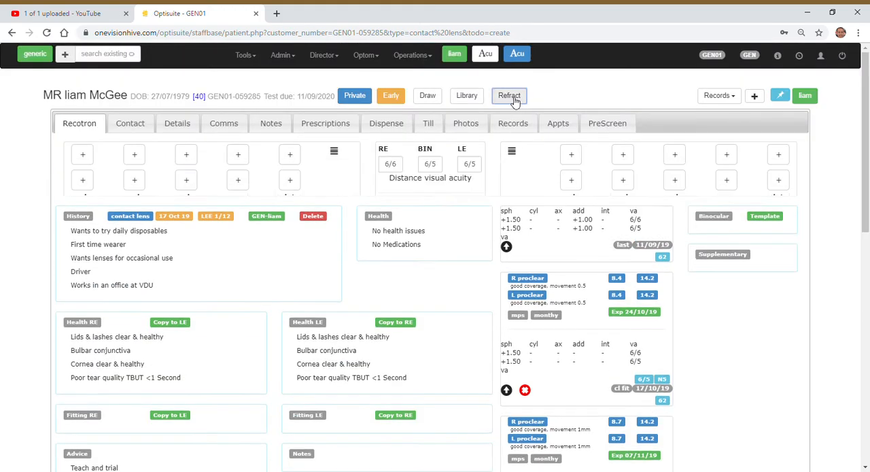
pyautogui.click(509, 96)
pyautogui.click(394, 310)
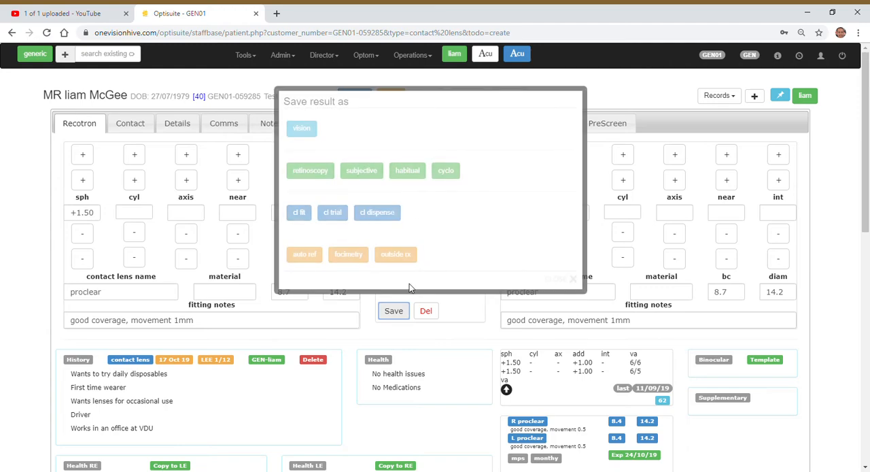
pyautogui.click(375, 215)
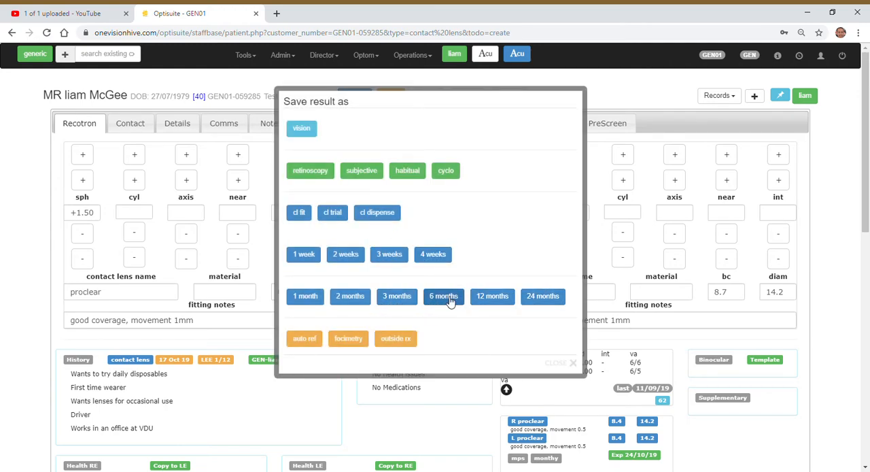
pyautogui.click(570, 364)
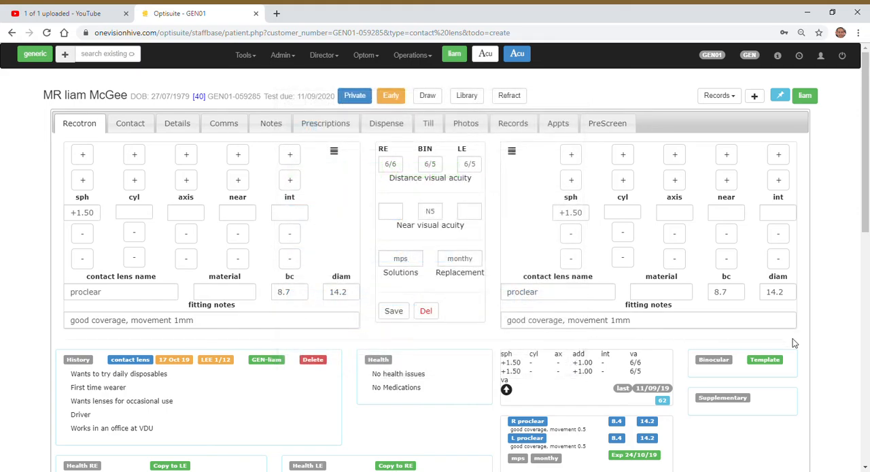
pyautogui.scroll(-3, 792, 340)
pyautogui.scroll(3, 812, 336)
# - Reload the patient record and expand the cl trial dated 17/10/19 among the contact lens prescriptions
pyautogui.click(46, 32)
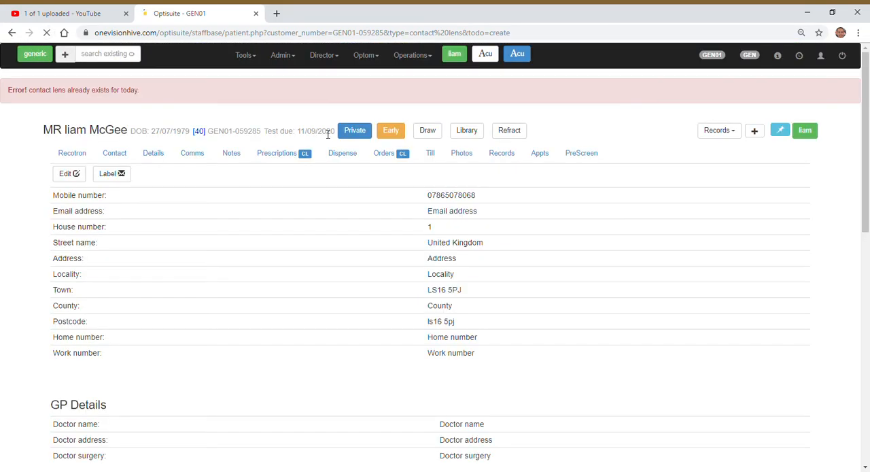
pyautogui.scroll(-1, 281, 166)
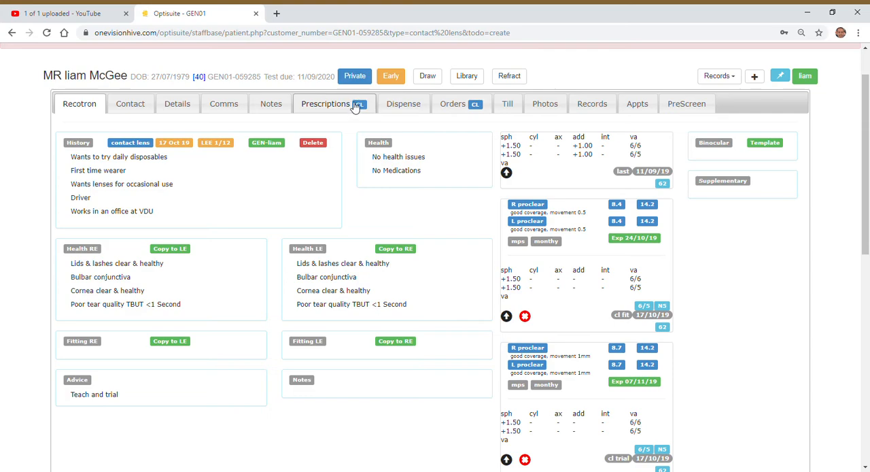
pyautogui.click(357, 106)
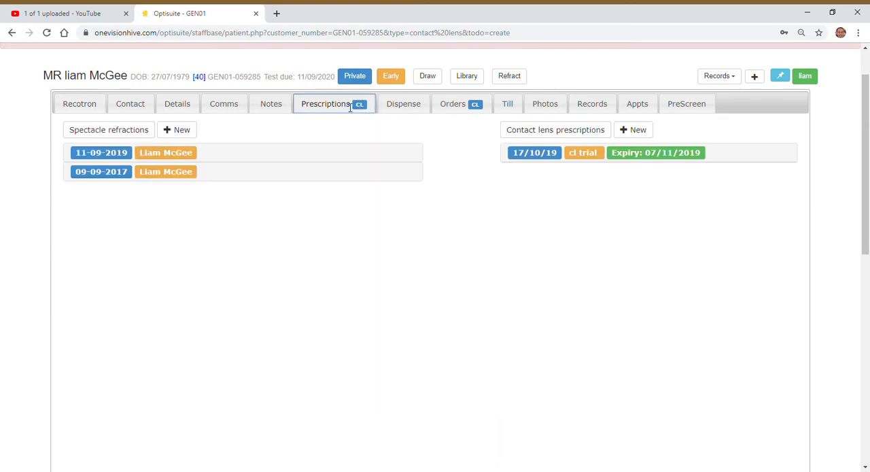
pyautogui.click(655, 158)
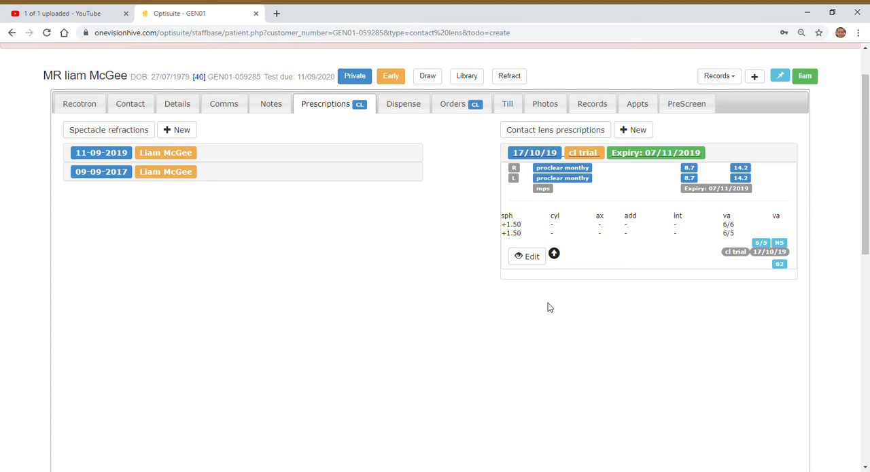
# - Compare the fit and trial entries in the Recotron record with the patient's contact lens prescription listing
pyautogui.click(102, 109)
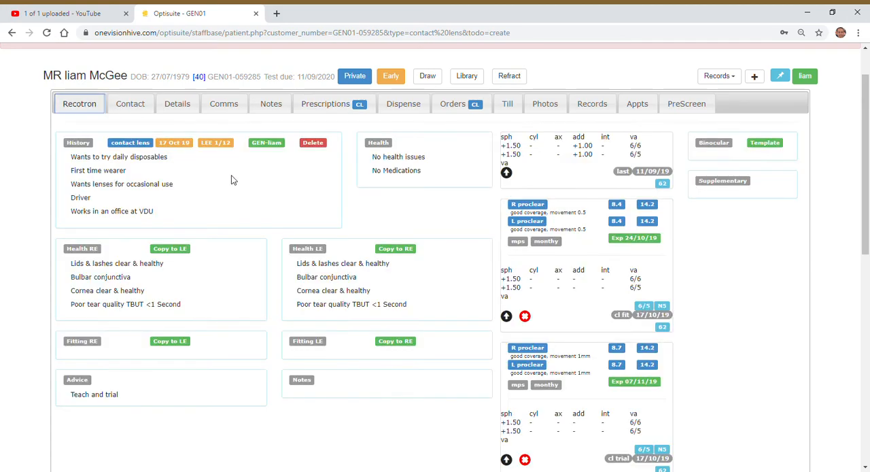
pyautogui.click(326, 105)
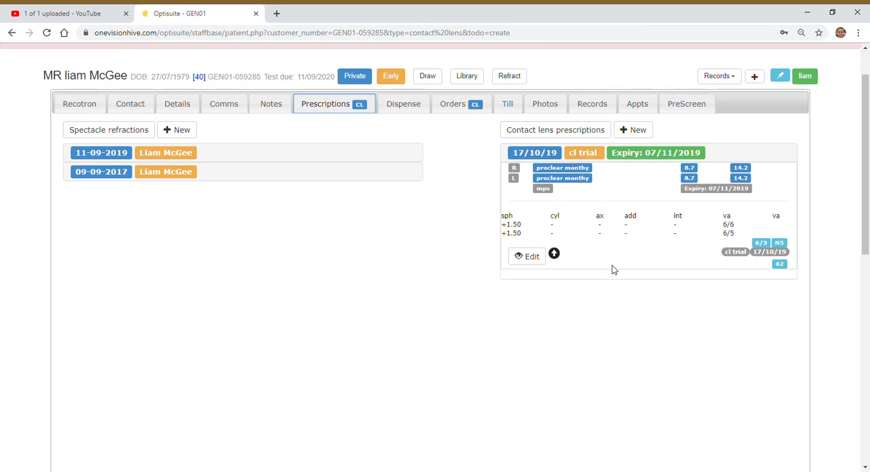
pyautogui.click(79, 104)
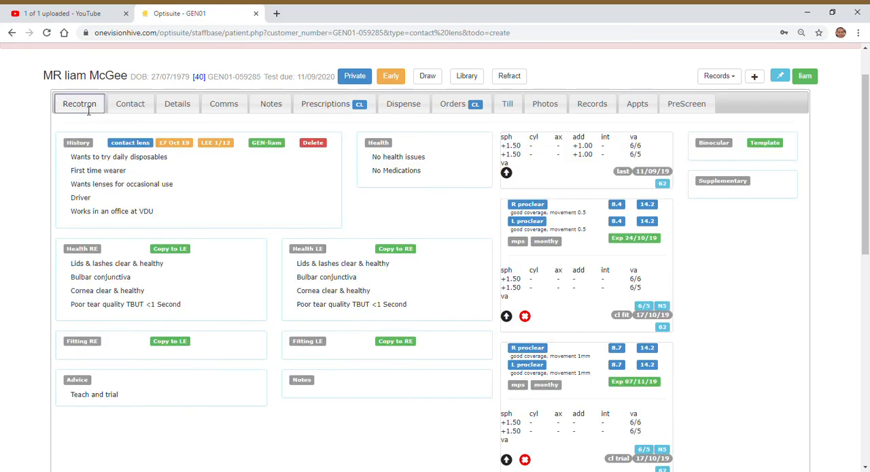
pyautogui.click(323, 107)
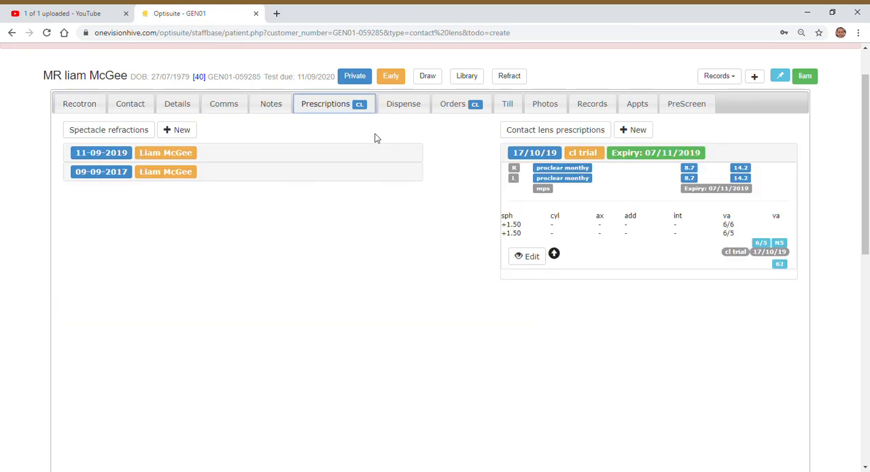
# - View the edit form of the cl trial dated 17/10/19 and the blank form for a new contact lens prescription, closing each without saving
pyautogui.click(533, 258)
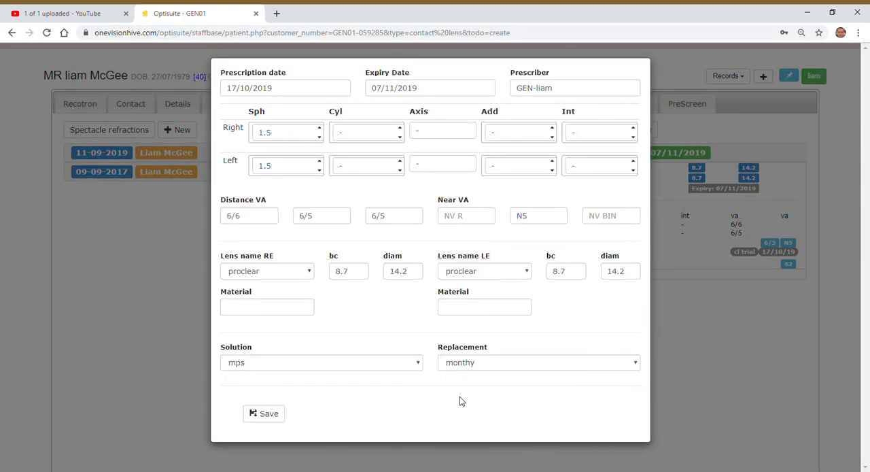
pyautogui.click(694, 344)
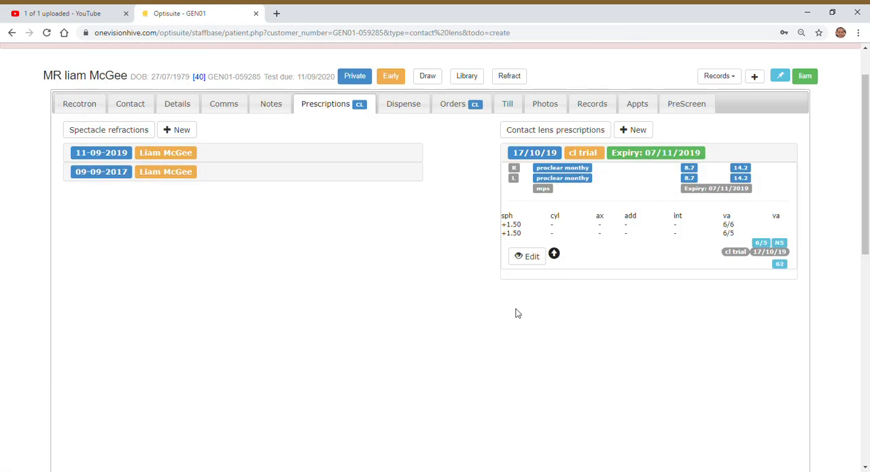
pyautogui.click(646, 133)
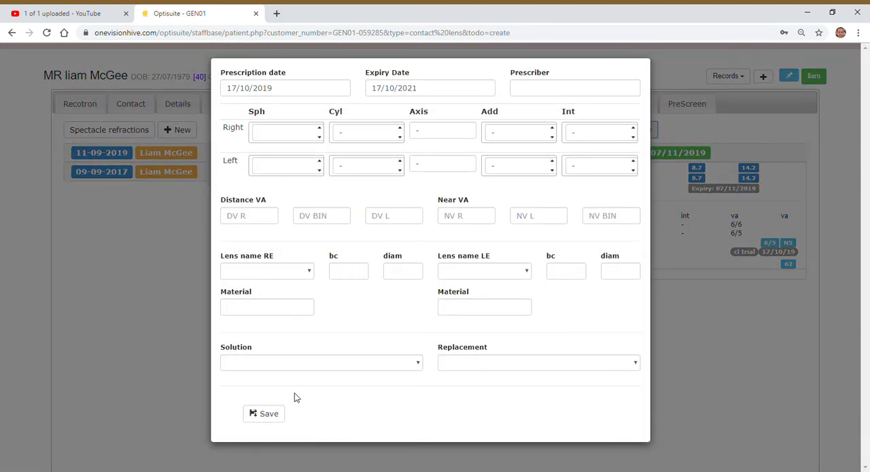
pyautogui.click(716, 355)
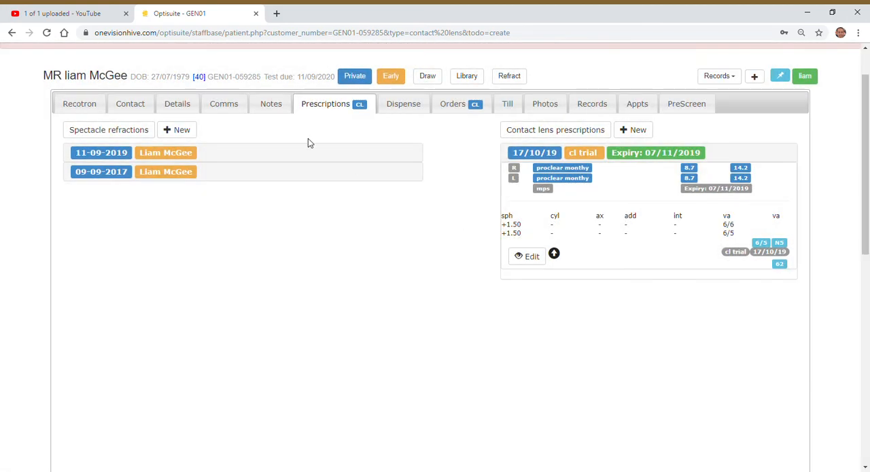
# - Return to the Recotron record, start a template named "cl fit" from it, and cancel without saving the template
pyautogui.click(87, 109)
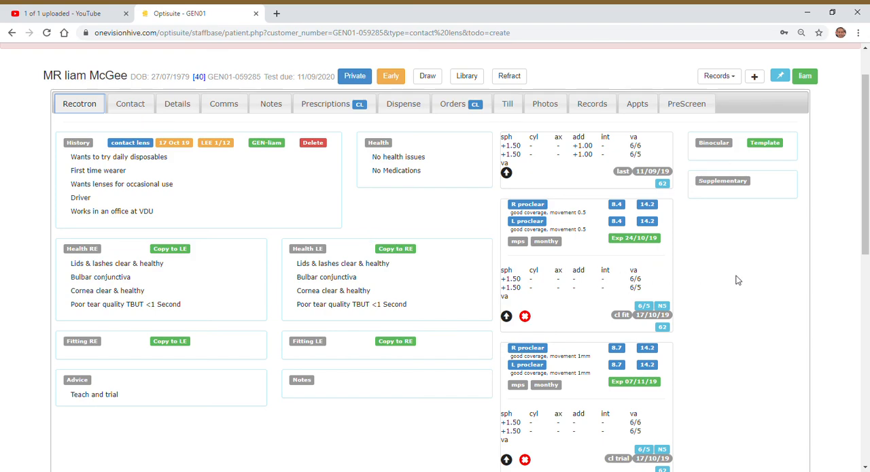
pyautogui.click(770, 145)
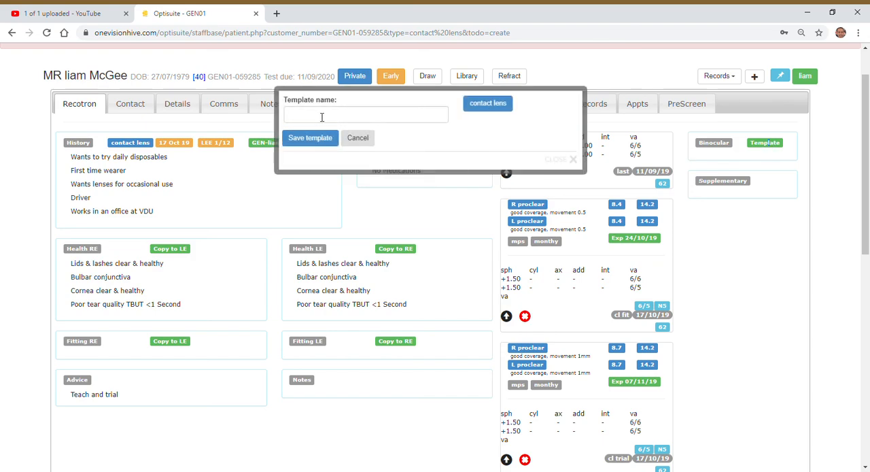
pyautogui.click(332, 120)
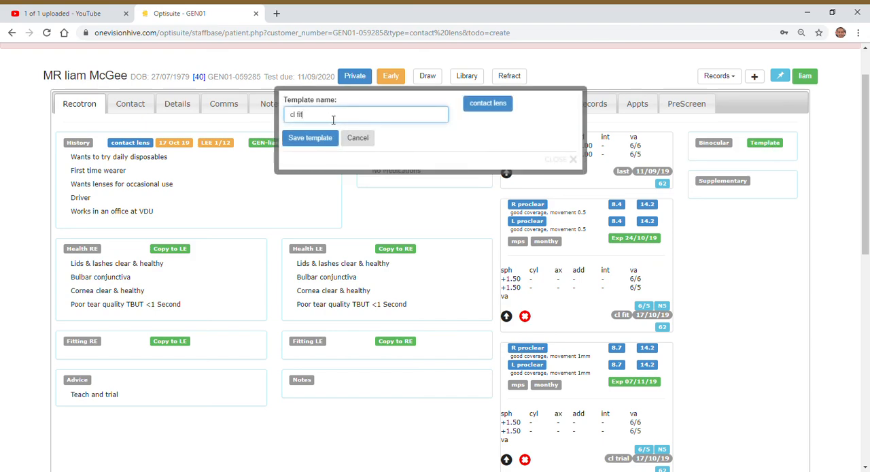
pyautogui.click(348, 138)
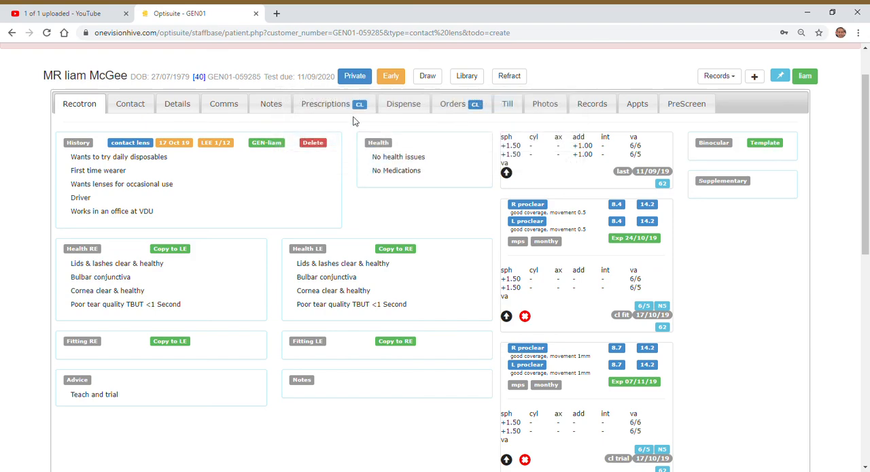